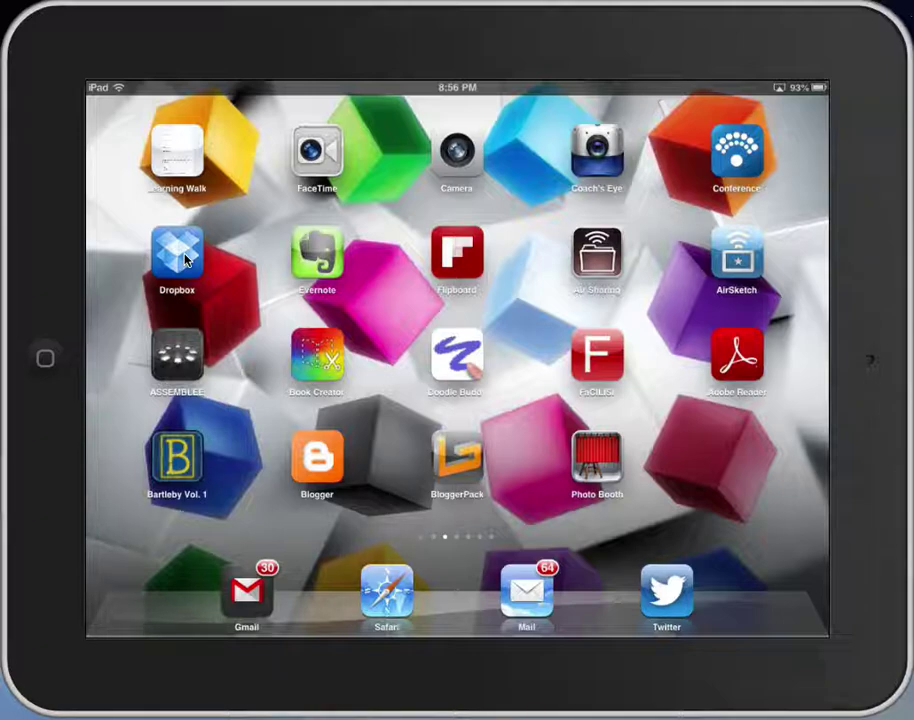
# Launch the Dropbox app from the iPad home screen.
pyautogui.click(183, 257)
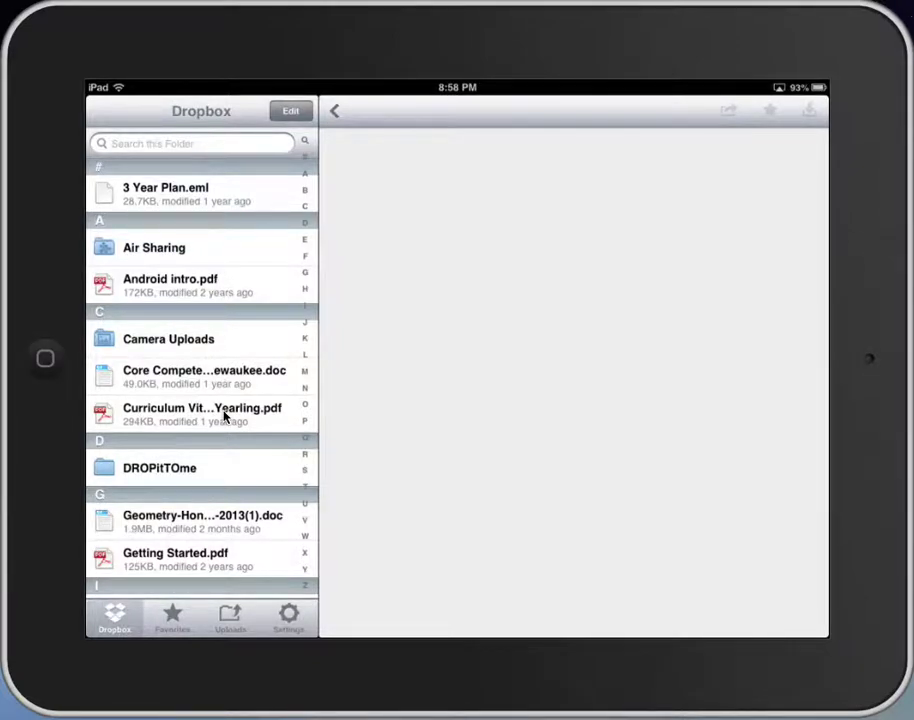
# Scroll up and down the Dropbox root file list to look for the Geometry document.
pyautogui.scroll(-10, 224, 417)
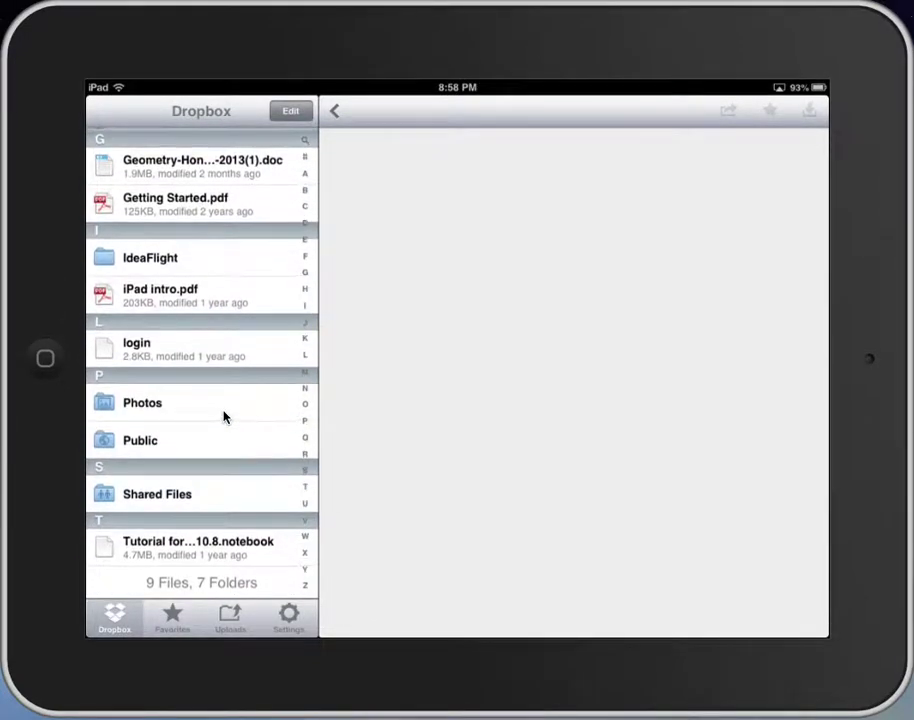
pyautogui.scroll(2, 238, 382)
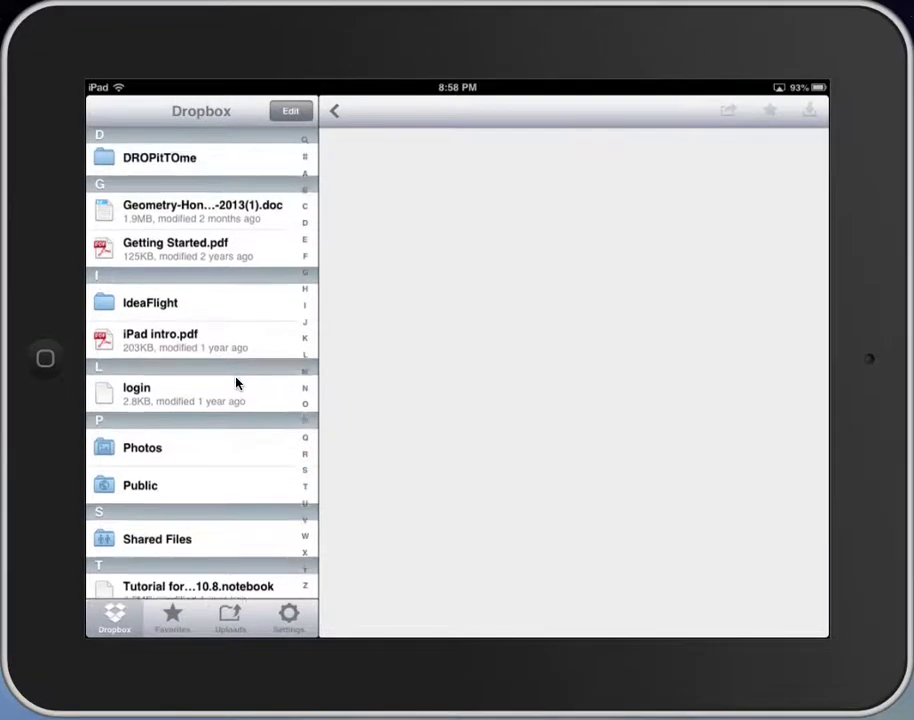
pyautogui.scroll(5, 236, 382)
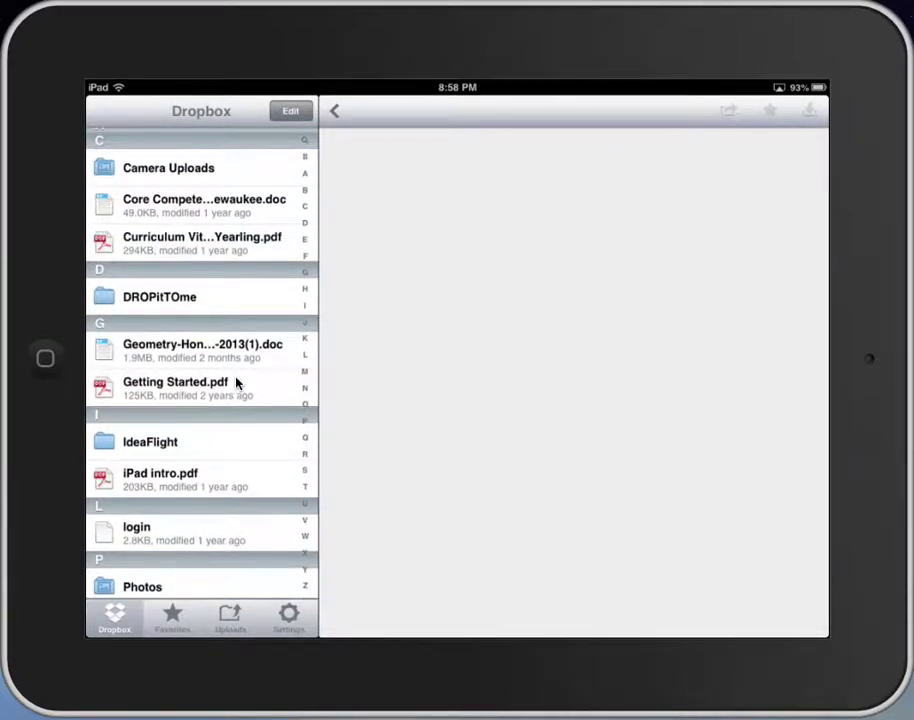
pyautogui.scroll(6, 237, 383)
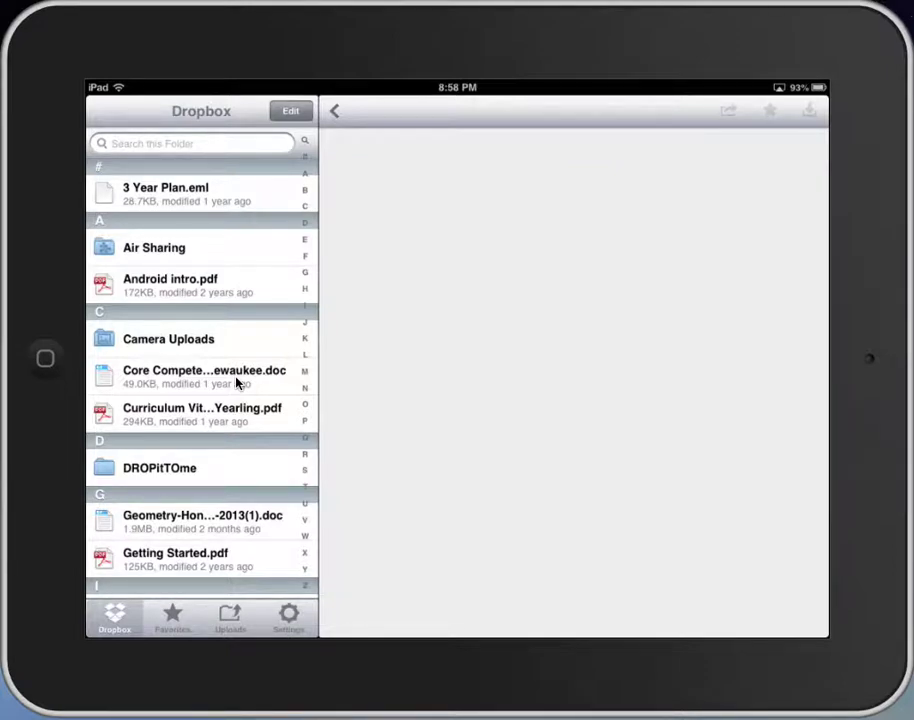
pyautogui.scroll(-6, 236, 382)
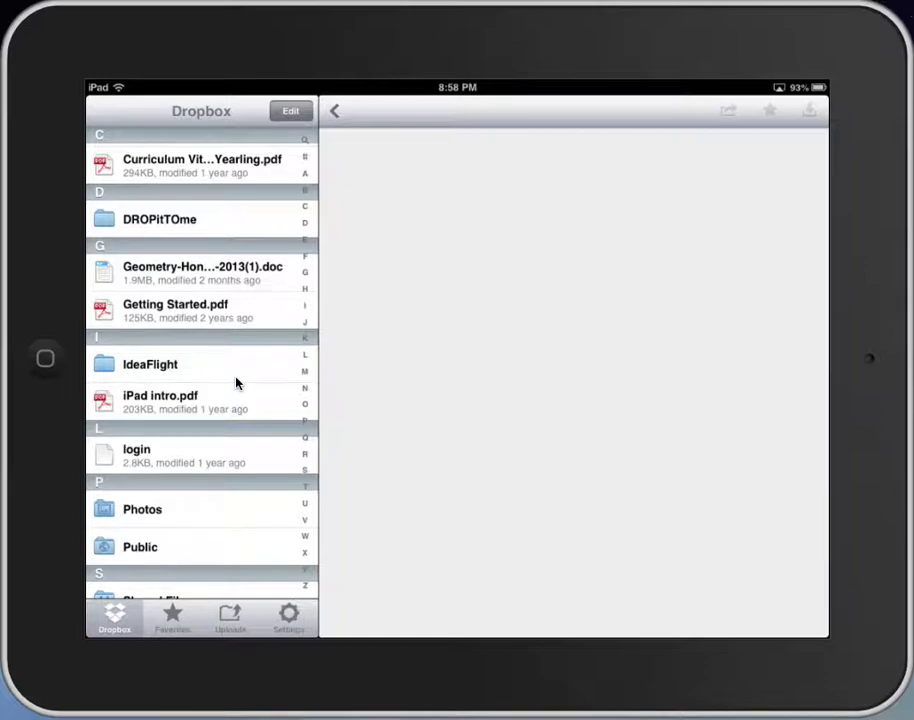
pyautogui.scroll(-3, 237, 383)
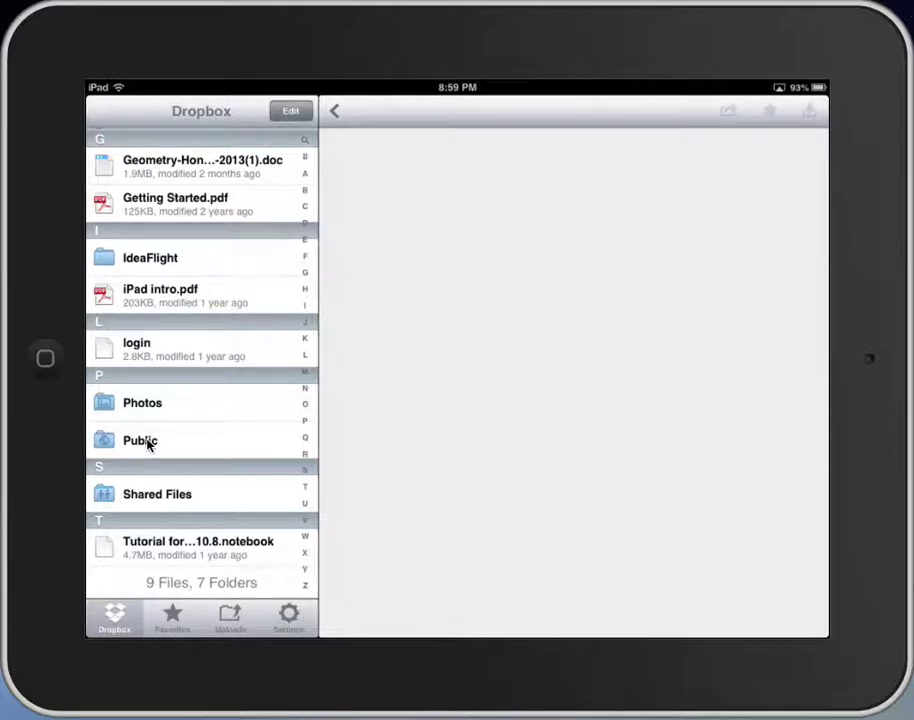
pyautogui.scroll(2, 147, 444)
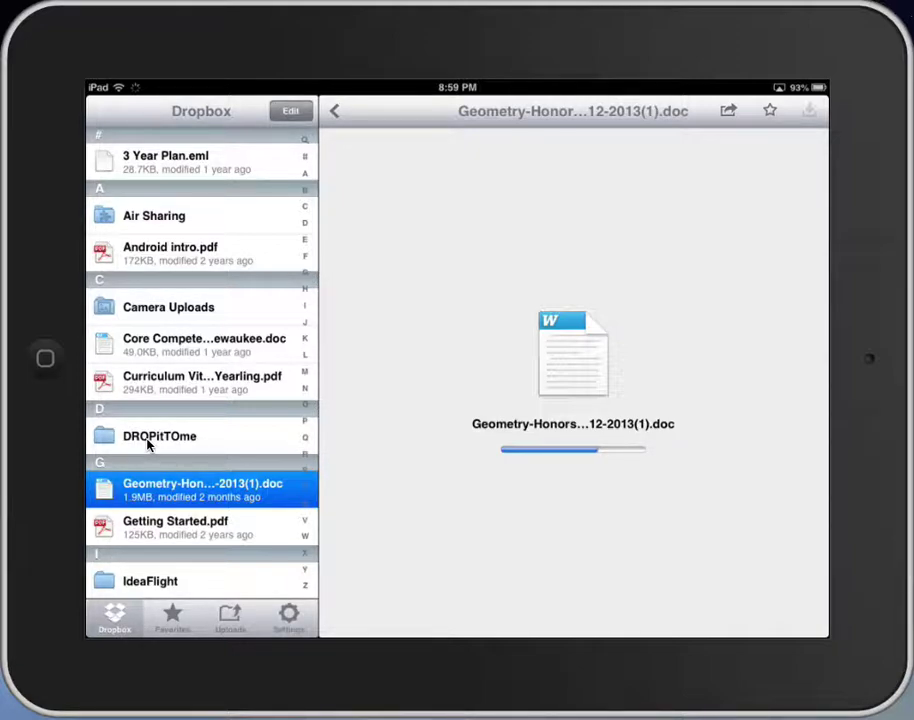
pyautogui.scroll(-1, 147, 445)
# Open the Photos folder and preview How to use the Photos folder.rtf.
pyautogui.scroll(-5, 147, 445)
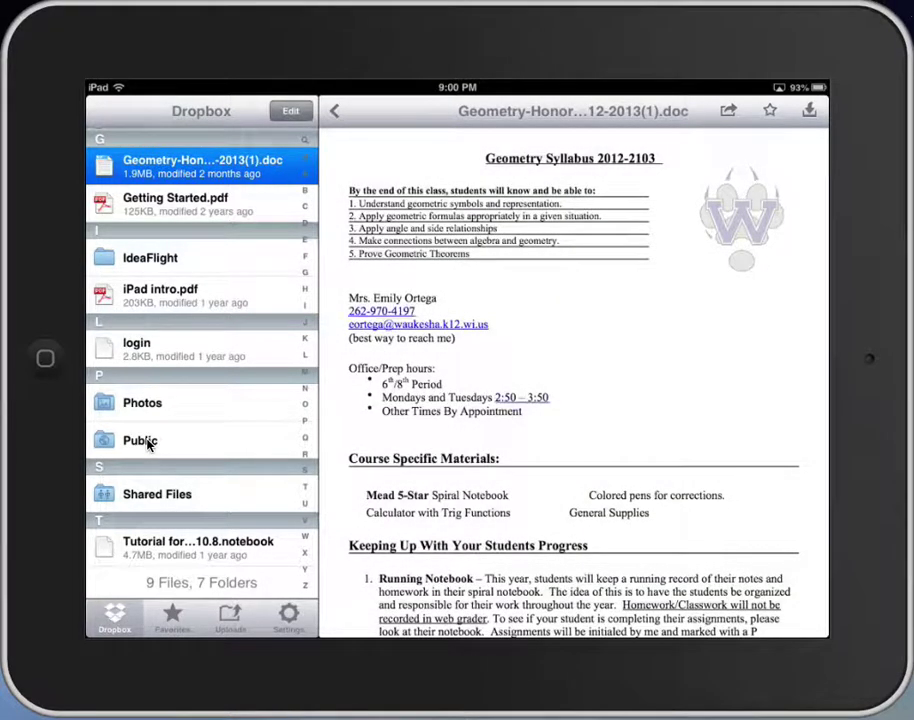
pyautogui.click(147, 445)
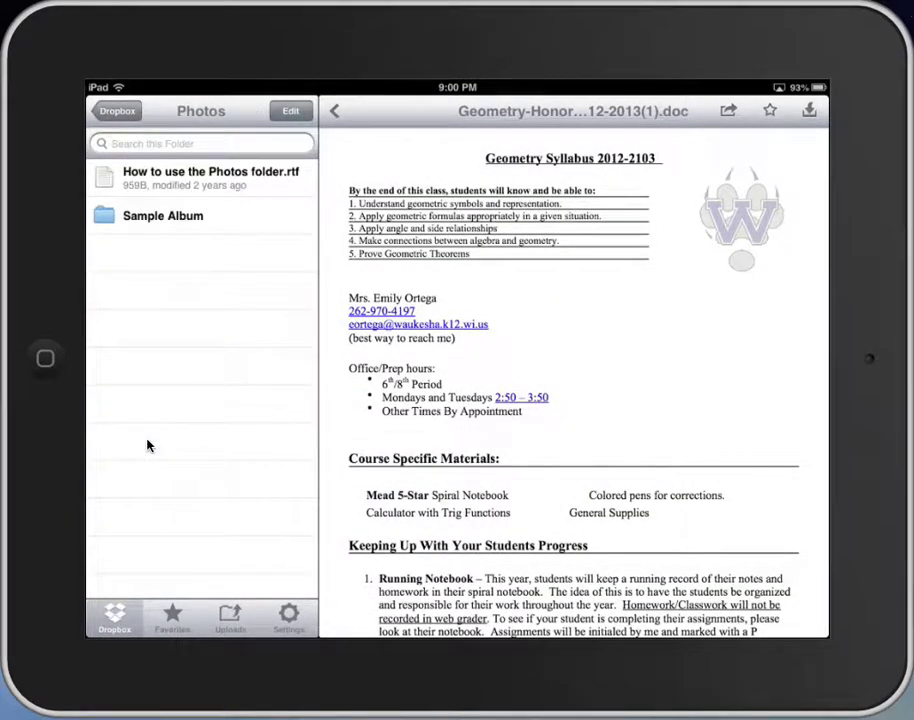
pyautogui.click(200, 178)
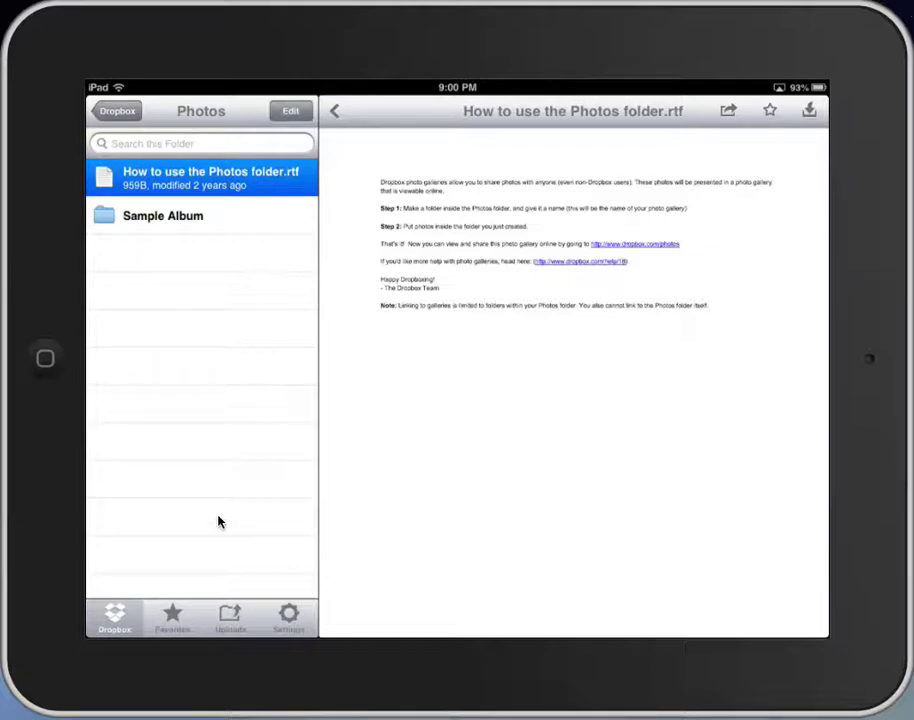
# Review the file's share options, then view and dismiss its Print / Open In... menu.
pyautogui.click(729, 112)
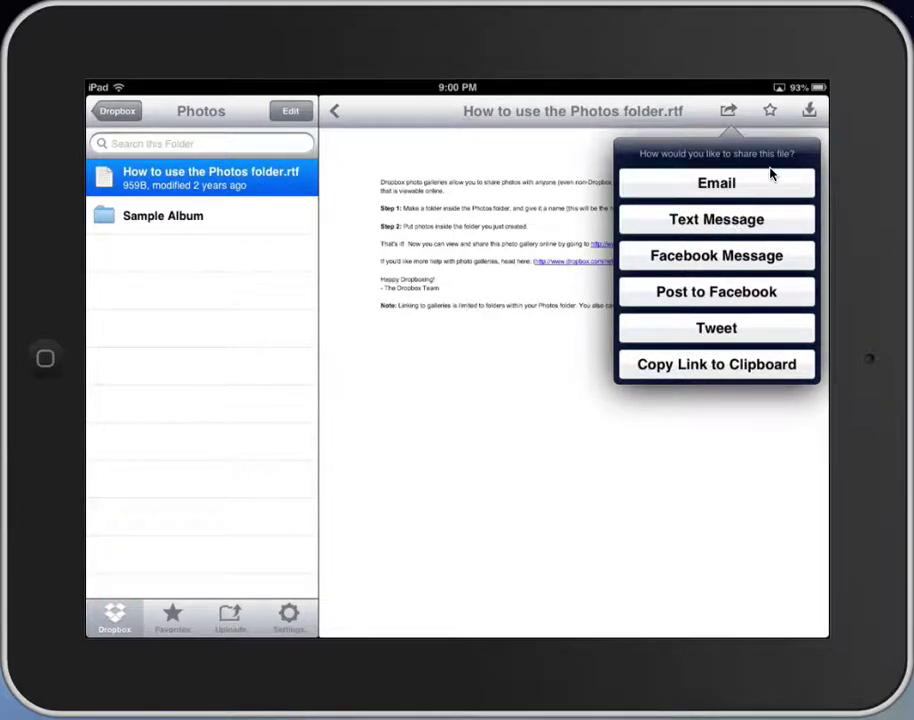
pyautogui.click(814, 116)
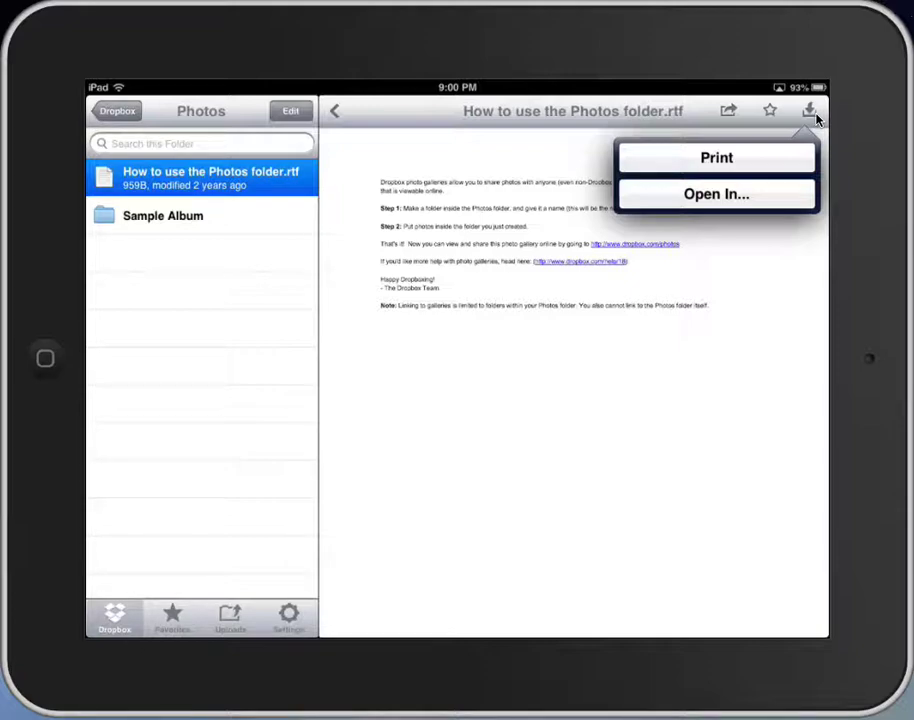
pyautogui.click(814, 116)
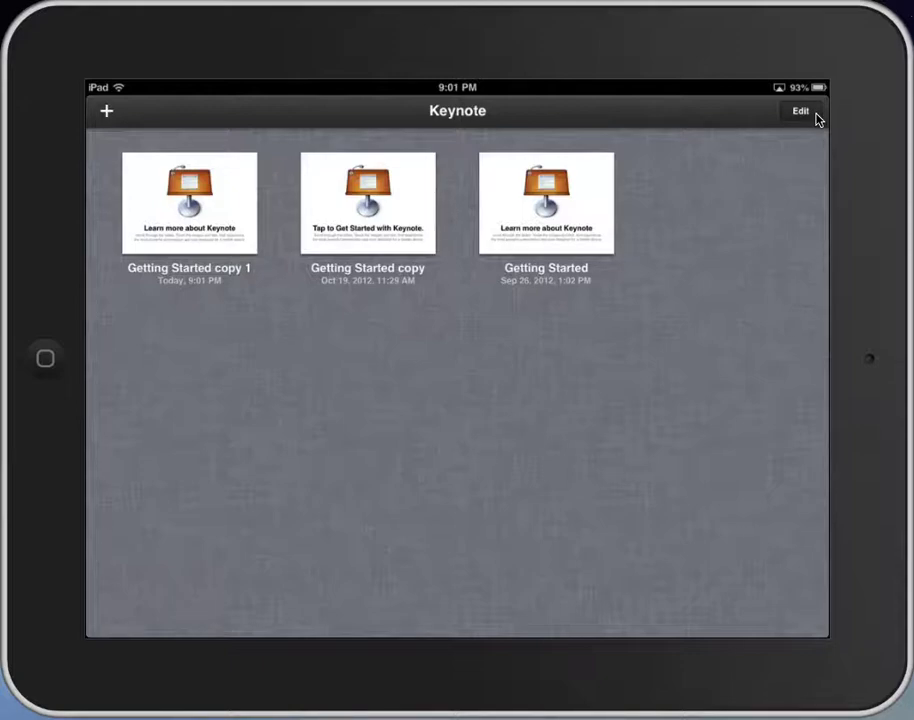
# Put Keynote's presentation list into Edit mode to select a presentation.
pyautogui.click(805, 112)
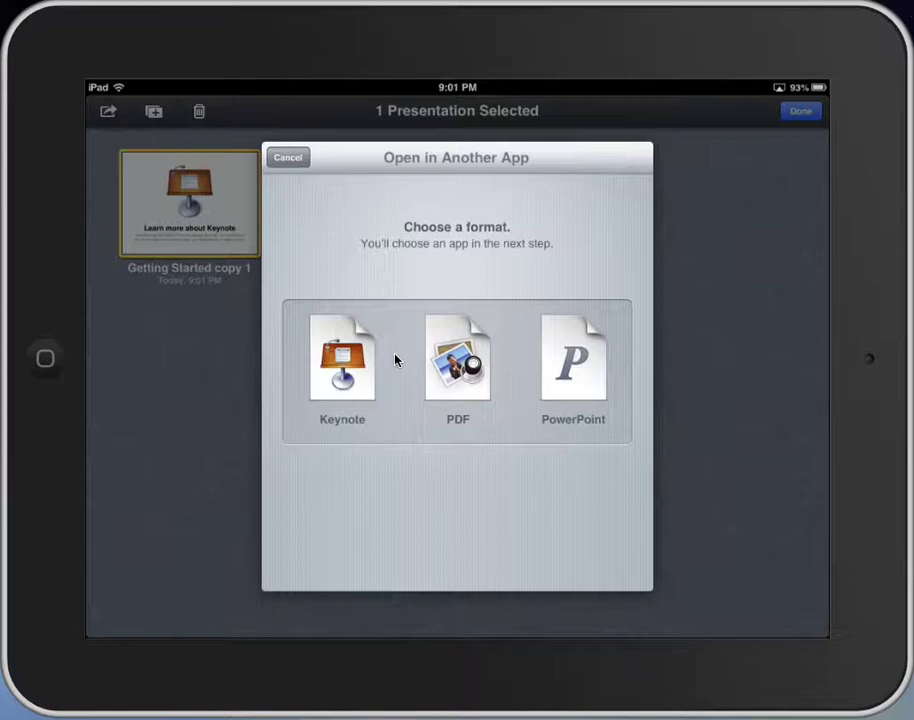
# Export Getting Started copy 1 as PowerPoint and list the apps that can receive it.
pyautogui.click(555, 366)
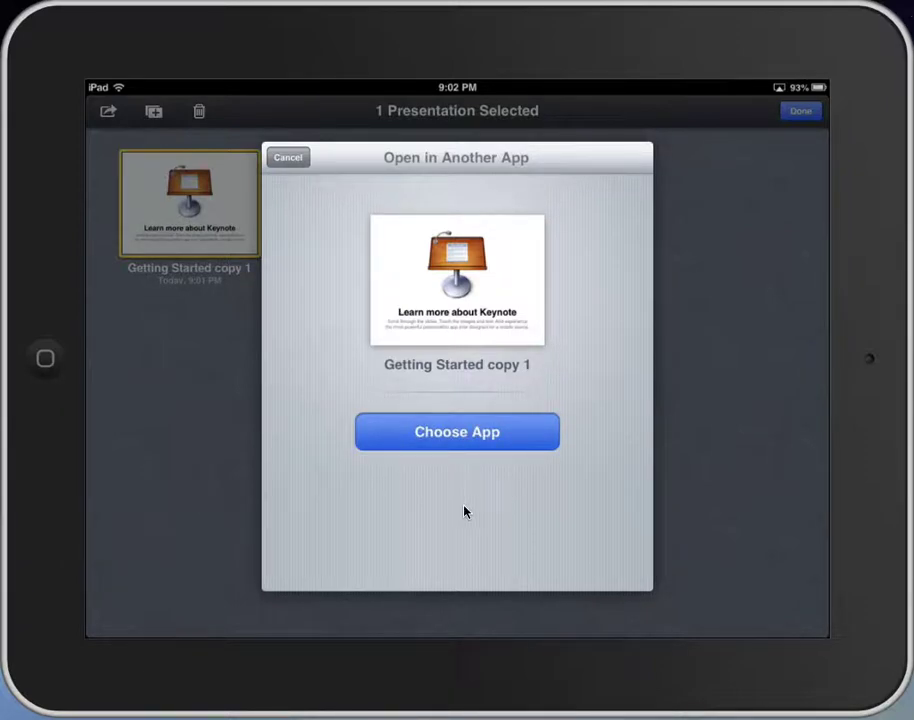
pyautogui.click(476, 446)
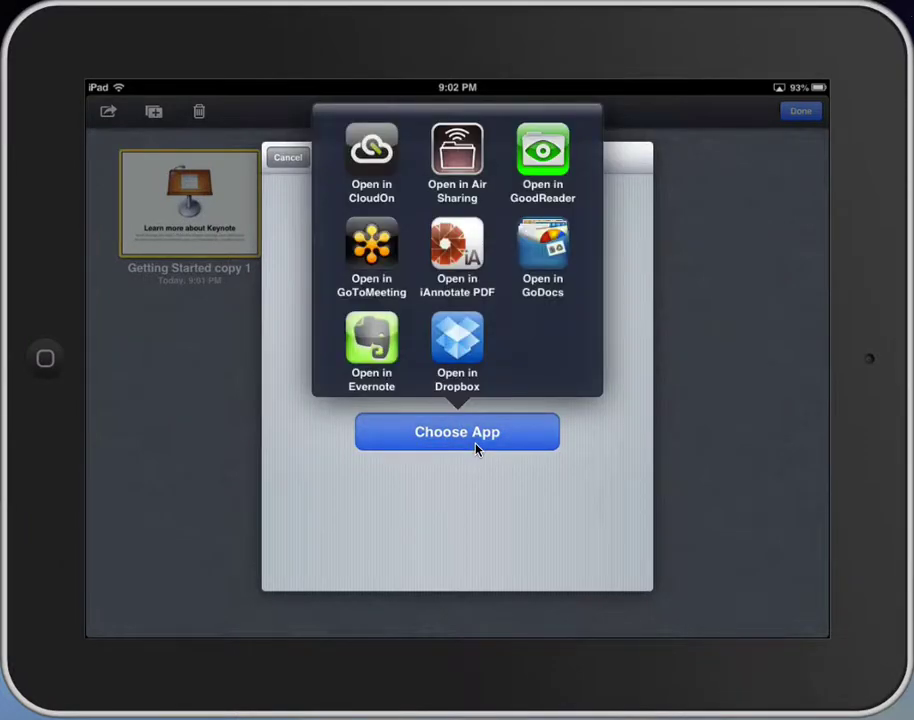
# Send the PowerPoint copy to Dropbox and save it as 'Worknfrom class.ppt'.
pyautogui.click(476, 446)
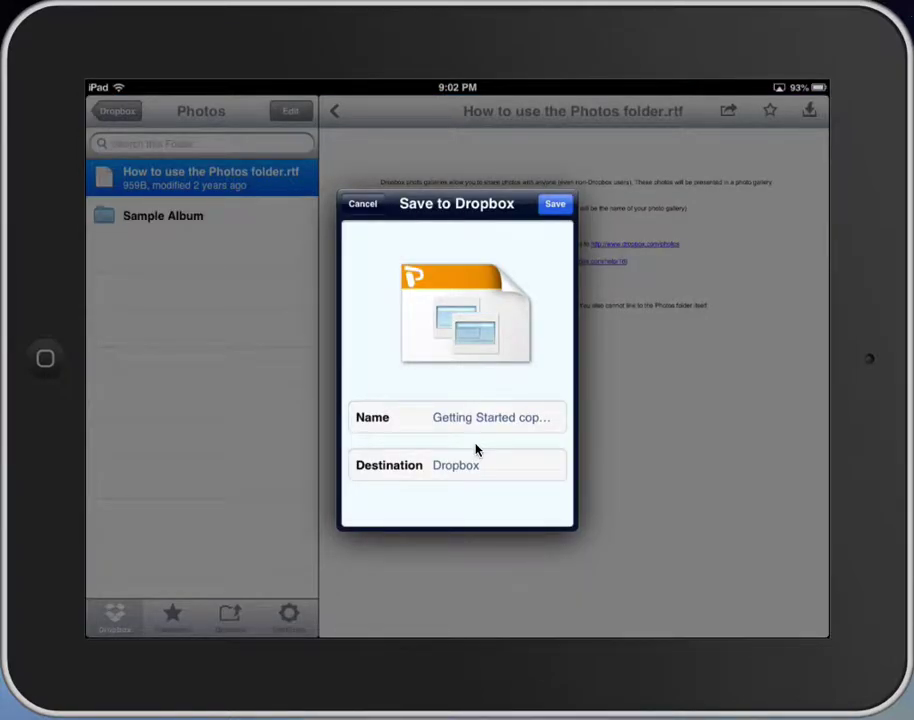
pyautogui.click(476, 449)
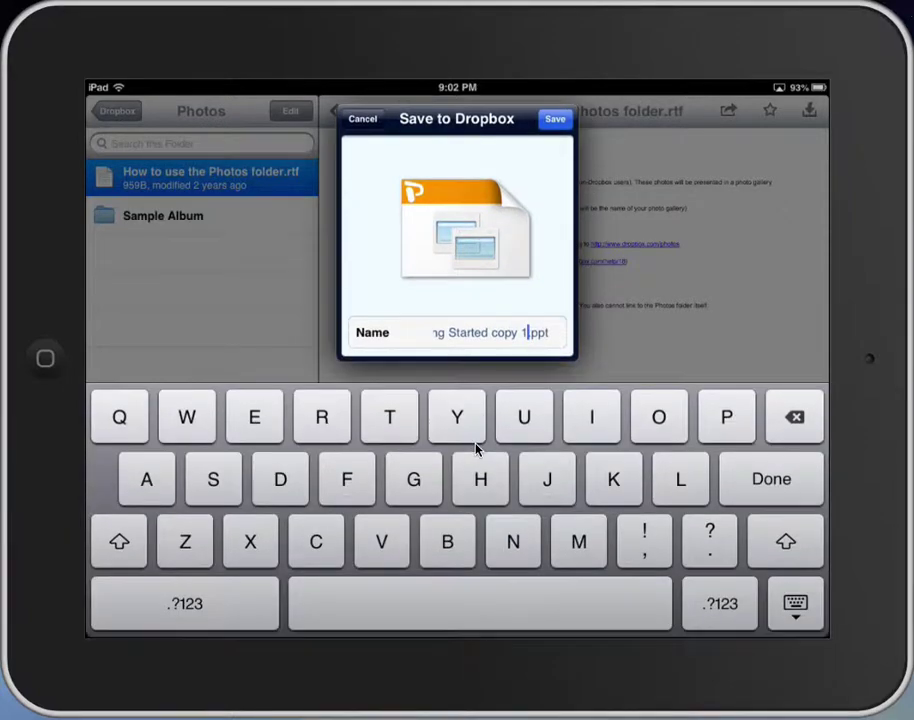
pyautogui.press('BackSpace')
pyautogui.press('BackSpace')
pyautogui.press('BackSpace')
pyautogui.press('BackSpace')
pyautogui.press('BackSpace')
pyautogui.press('BackSpace')
pyautogui.press('BackSpace')
pyautogui.press('BackSpace')
pyautogui.press('BackSpace')
pyautogui.press('BackSpace')
pyautogui.press('BackSpace')
pyautogui.press('BackSpace')
pyautogui.press('BackSpace')
pyautogui.press('BackSpace')
pyautogui.press('BackSpace')
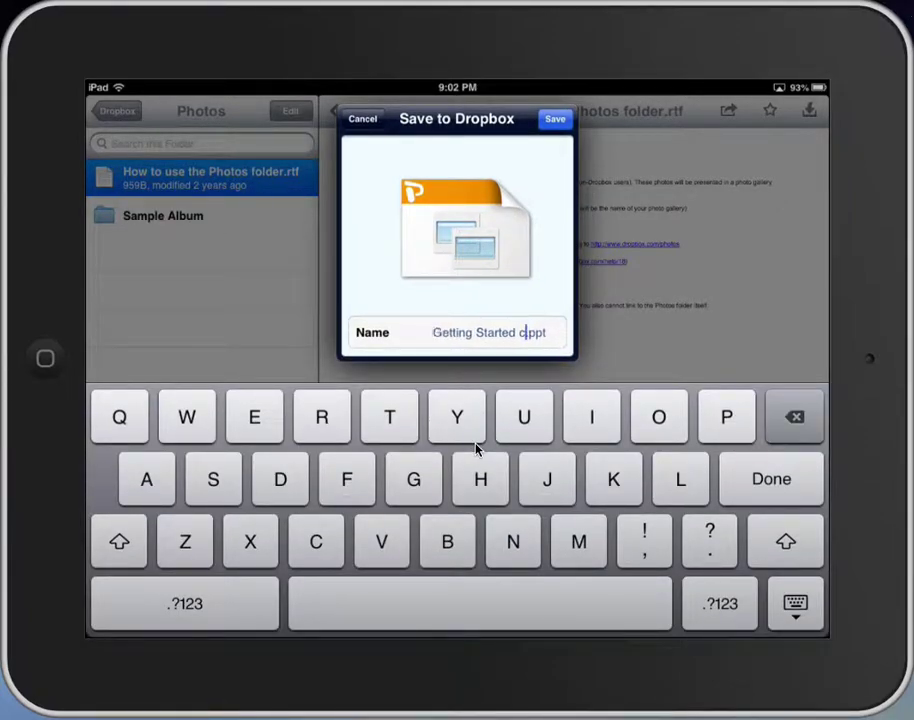
pyautogui.press('BackSpace')
pyautogui.press('BackSpace')
pyautogui.press('BackSpace')
pyautogui.press('BackSpace')
pyautogui.press('BackSpace')
pyautogui.press('BackSpace')
pyautogui.press('BackSpace')
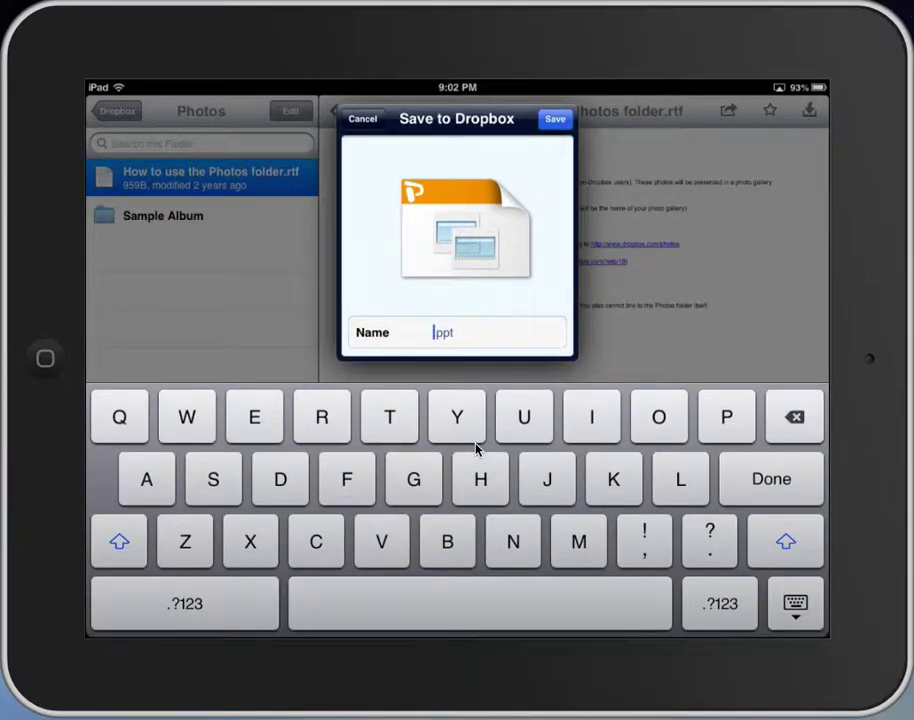
pyautogui.write('Worknfr')
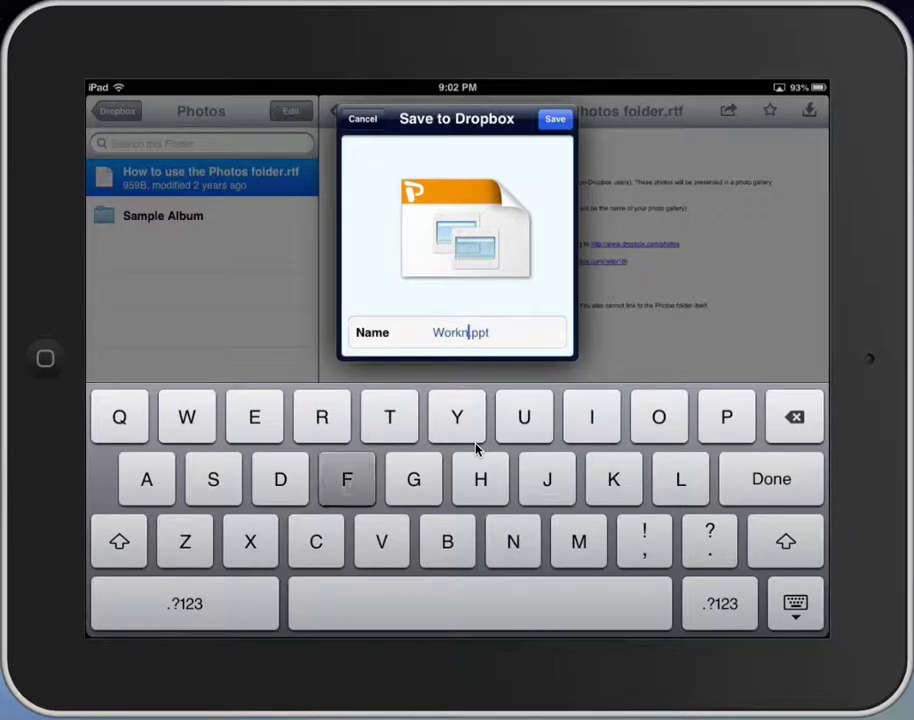
pyautogui.write('om c')
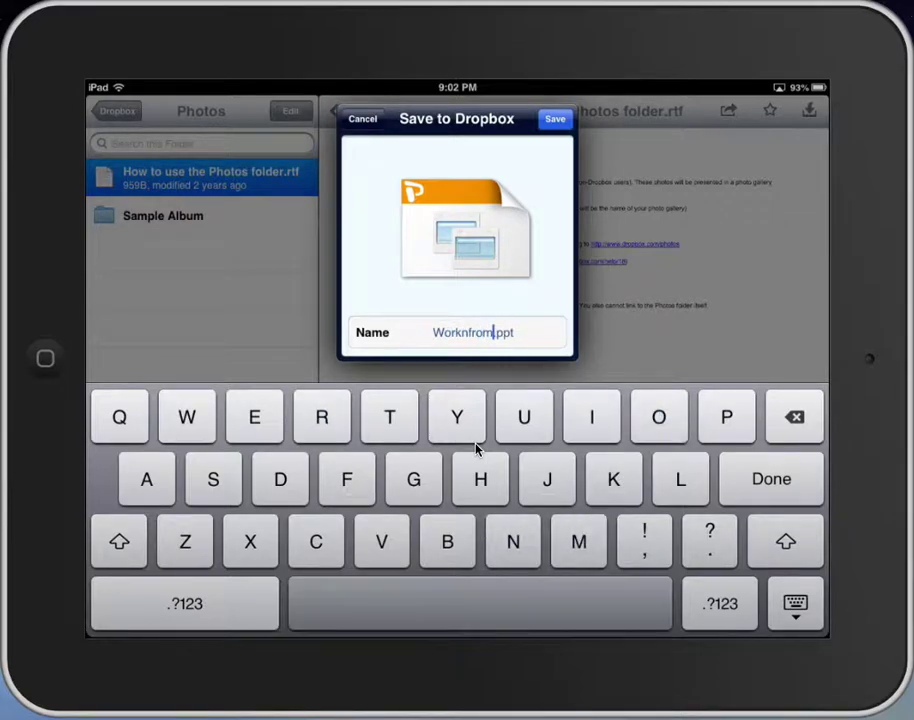
pyautogui.write('lass')
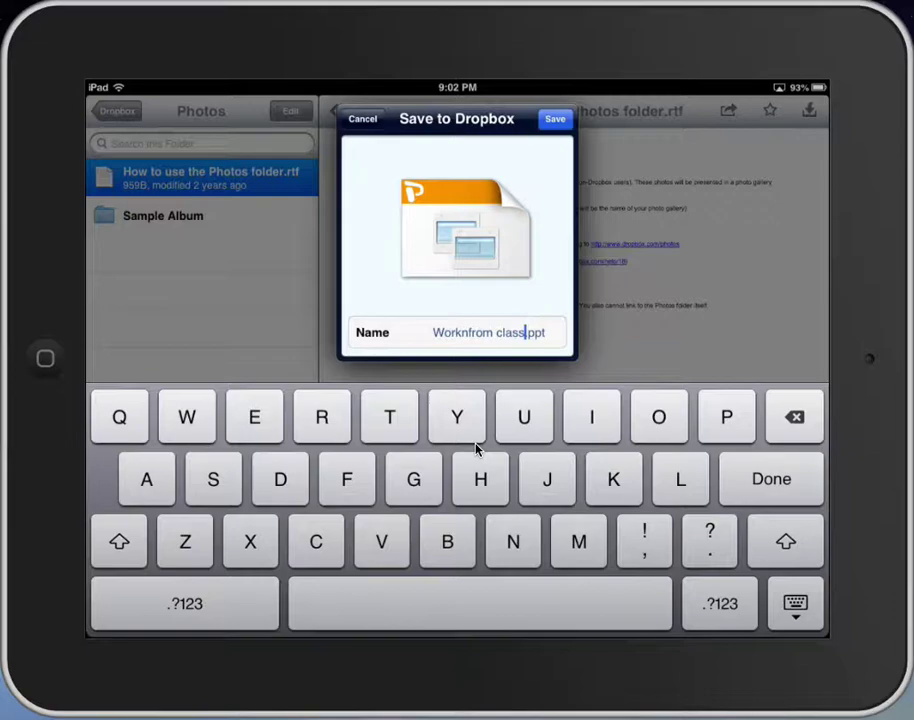
pyautogui.press('Return')
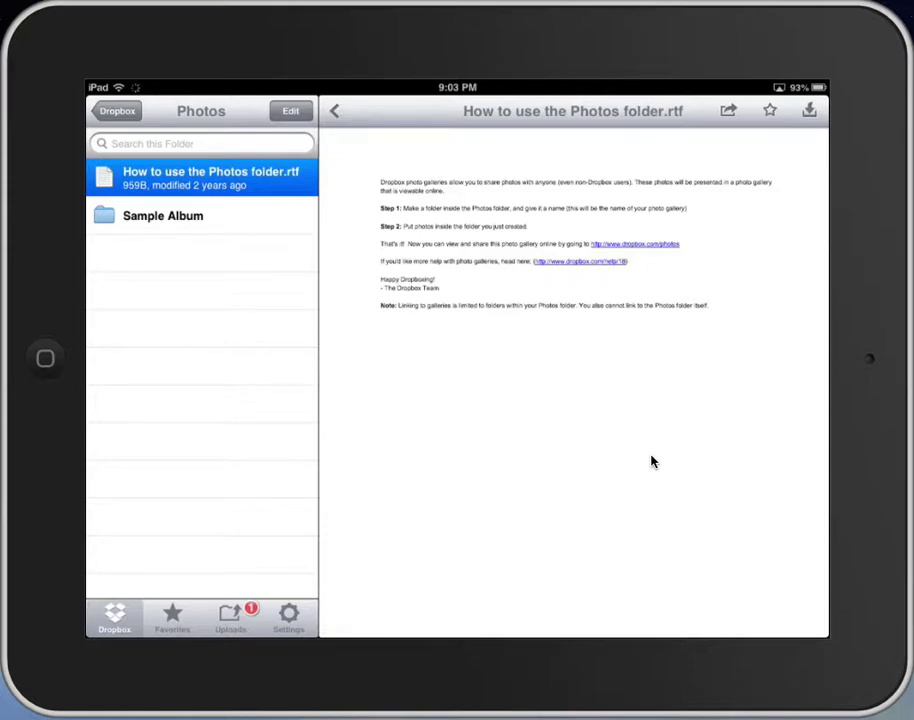
# Unlink the iPad from Dropbox in Settings, confirming the Unlink iPad warning.
pyautogui.click(297, 620)
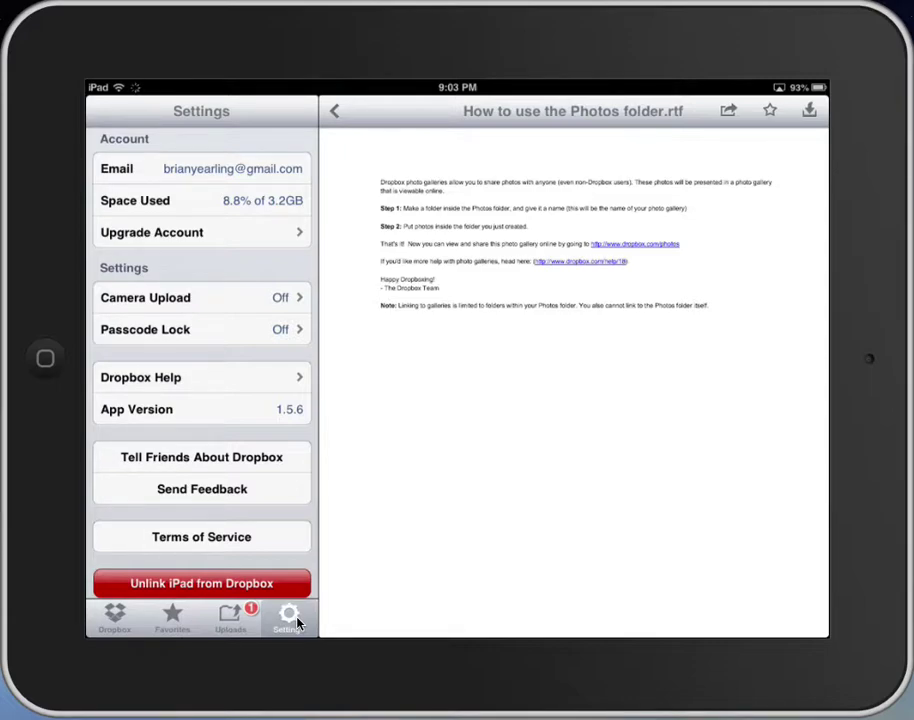
pyautogui.click(221, 584)
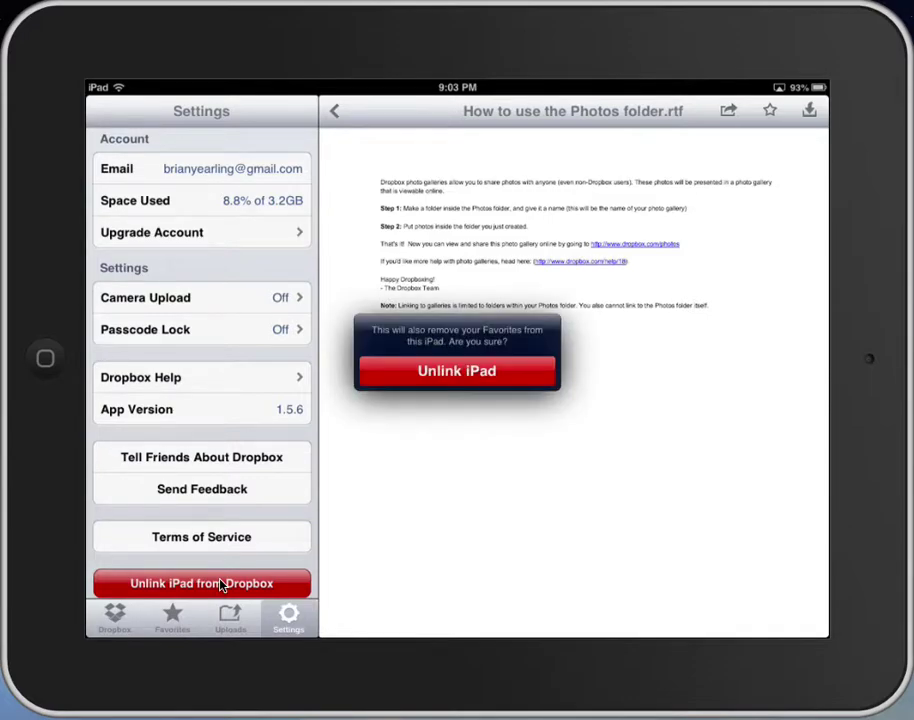
pyautogui.click(221, 584)
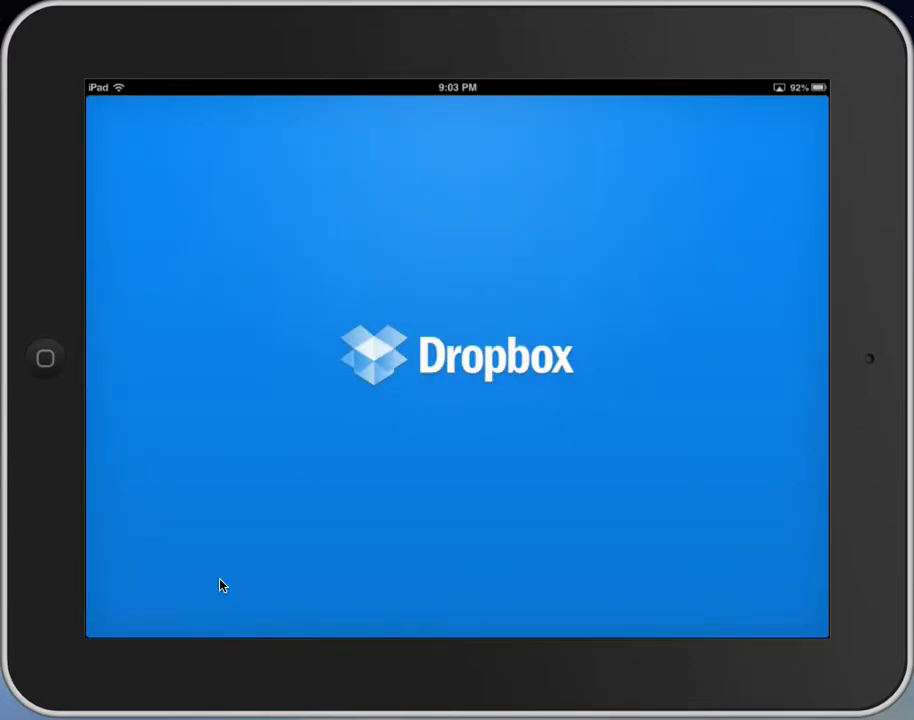